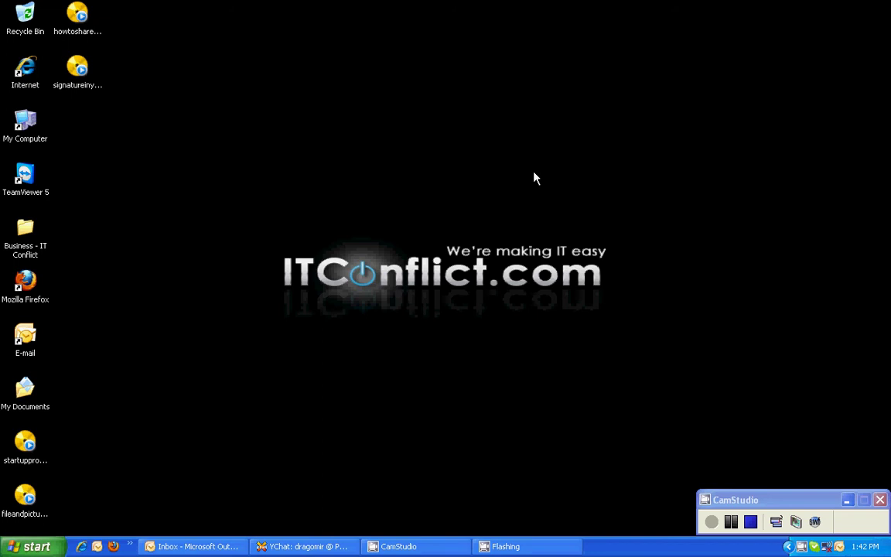
- Open Task Manager, centre it on the desktop, and show the Applications list
key(ctrl+shift+Escape)
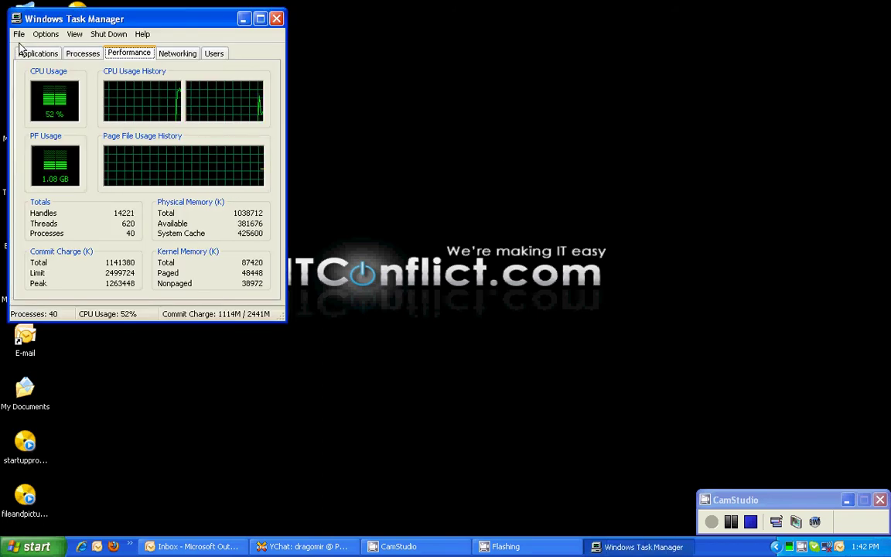
drag(128, 22, 400, 41)
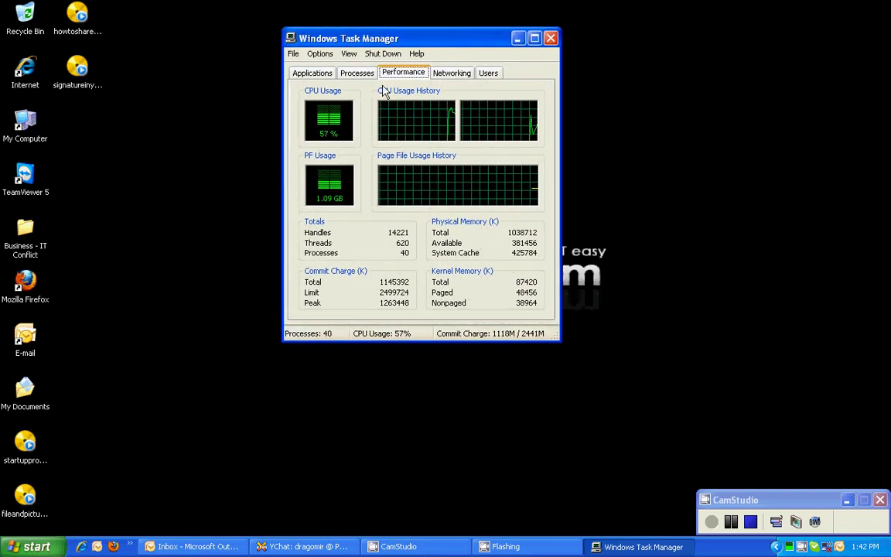
click(317, 75)
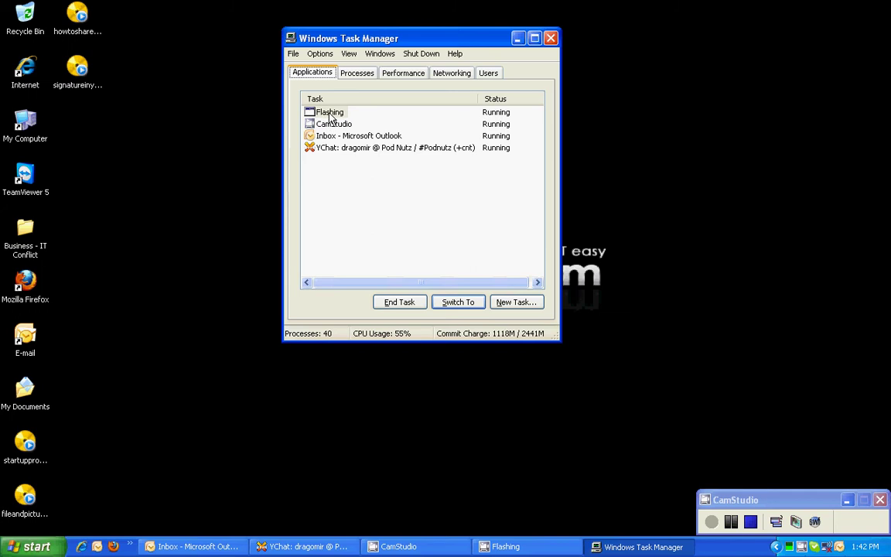
- End the Inbox - Microsoft Outlook task, then switch to the list of 39 running processes
click(358, 196)
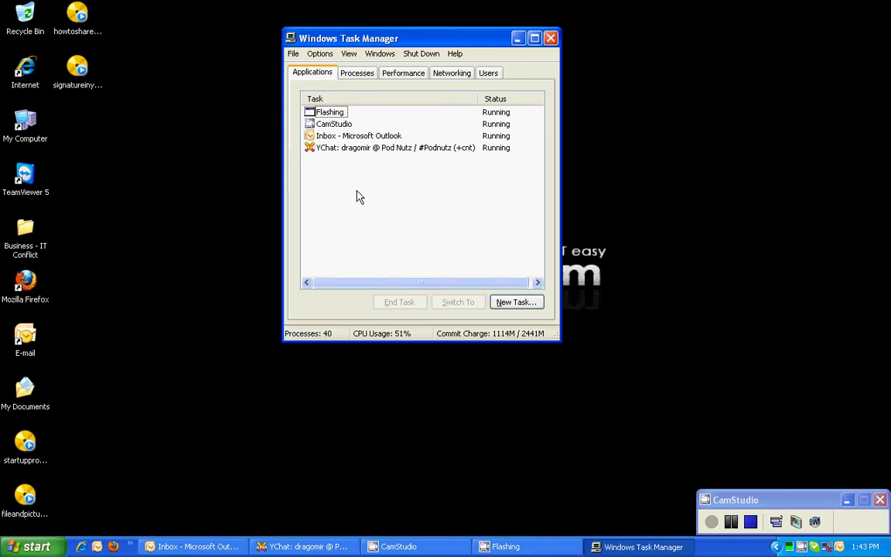
click(329, 113)
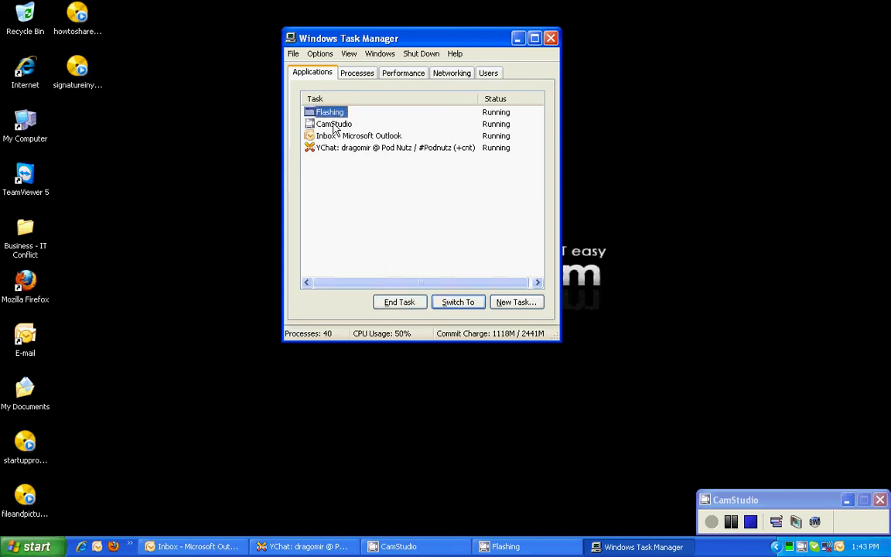
click(333, 125)
click(329, 137)
click(327, 149)
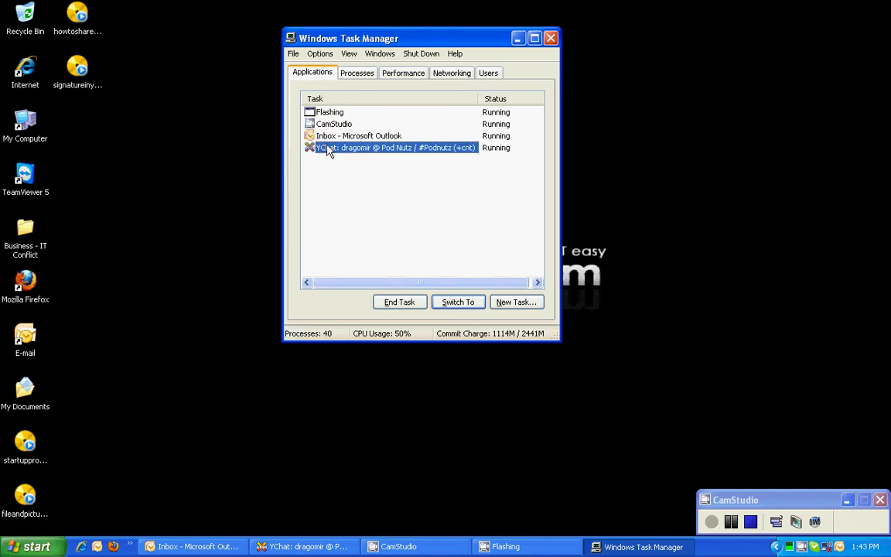
click(360, 137)
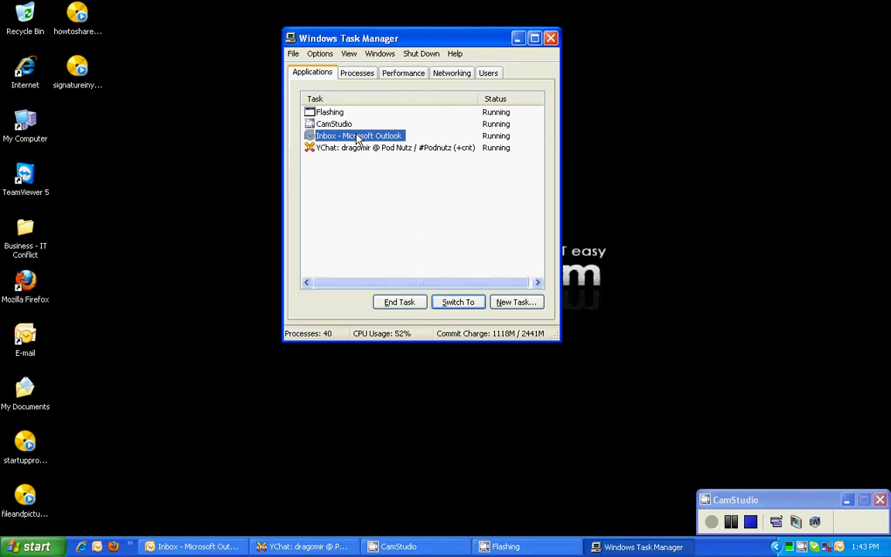
click(400, 304)
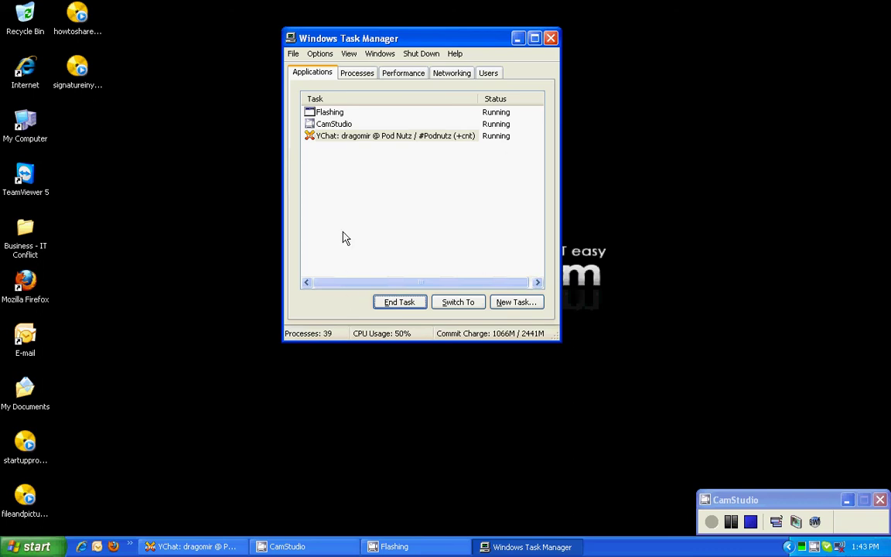
click(348, 73)
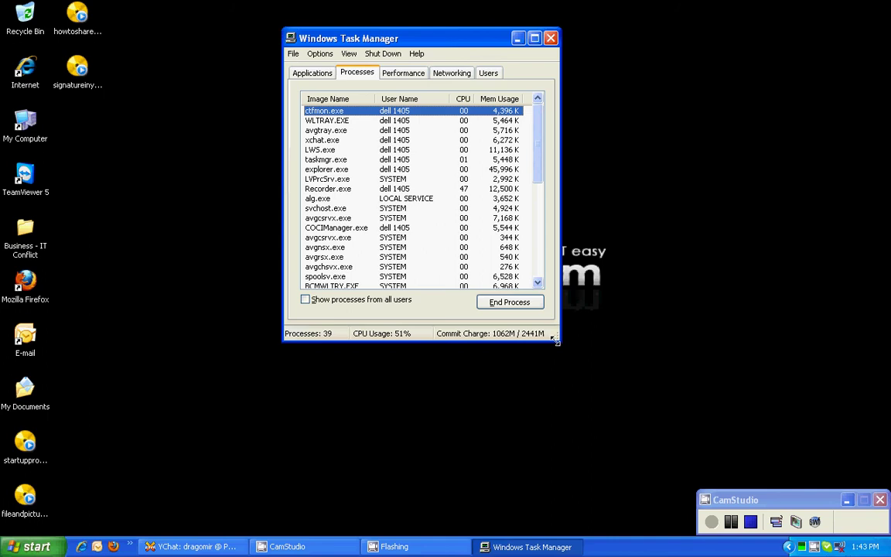
- Enlarge the Task Manager window and widen the Image Name and Mem Usage columns
drag(559, 340, 649, 432)
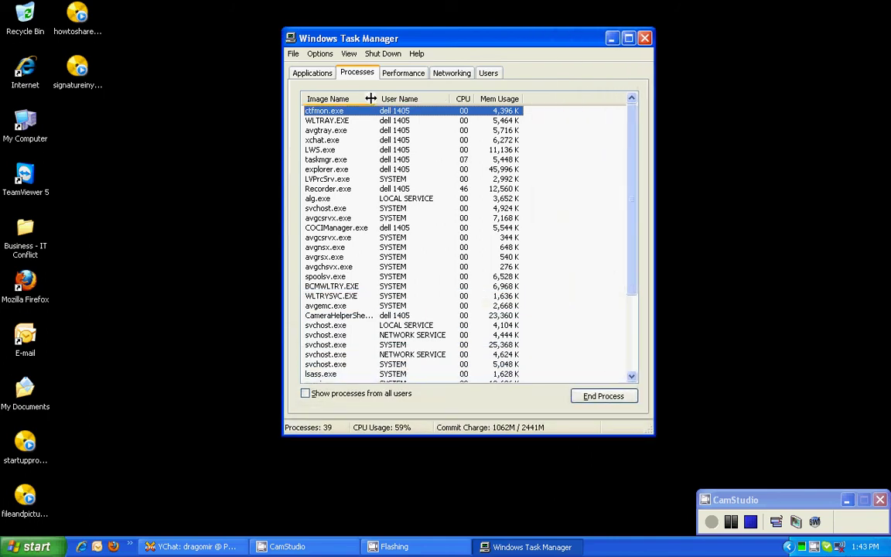
drag(374, 98, 386, 98)
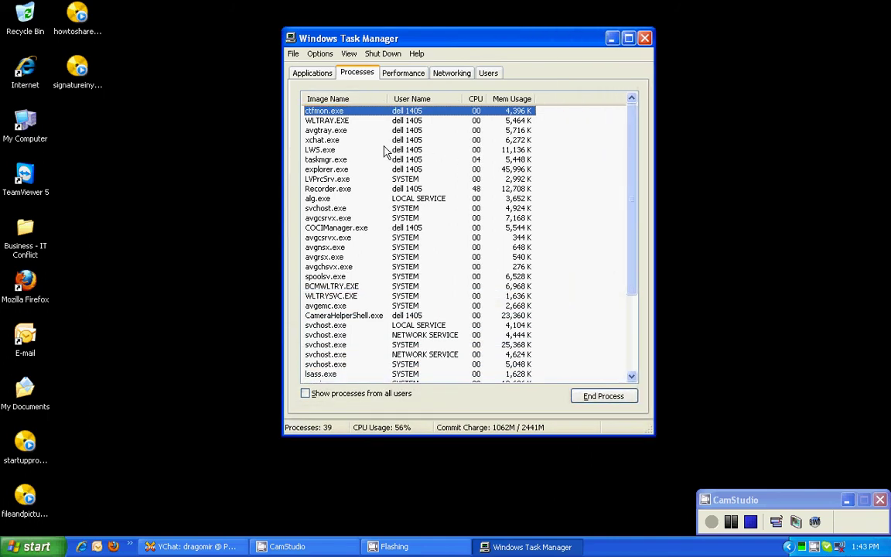
scroll(318, 155, down, 4)
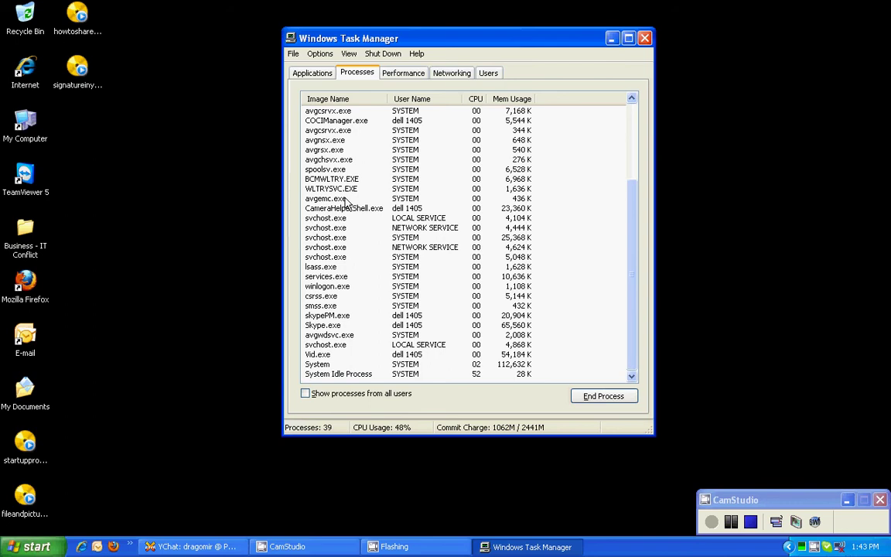
scroll(338, 271, up, 1)
scroll(338, 271, up, 3)
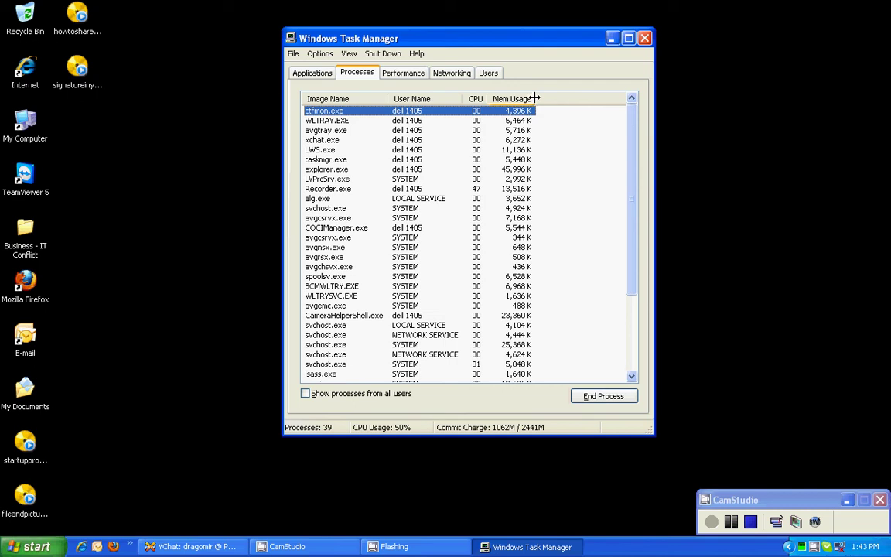
drag(534, 98, 564, 97)
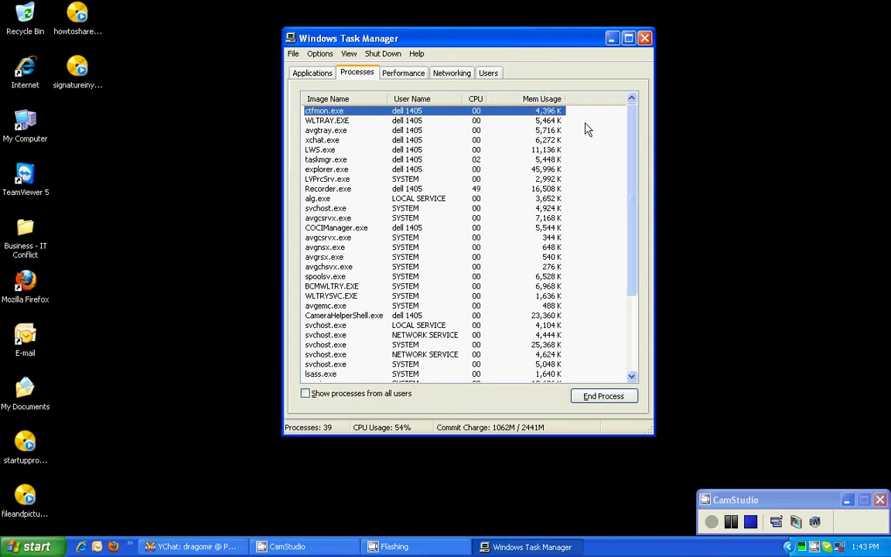
- Select CameraHelperShell.exe, svchost.exe, System, avgwdsvc.exe and finally Skype.exe (65,560 K)
click(545, 314)
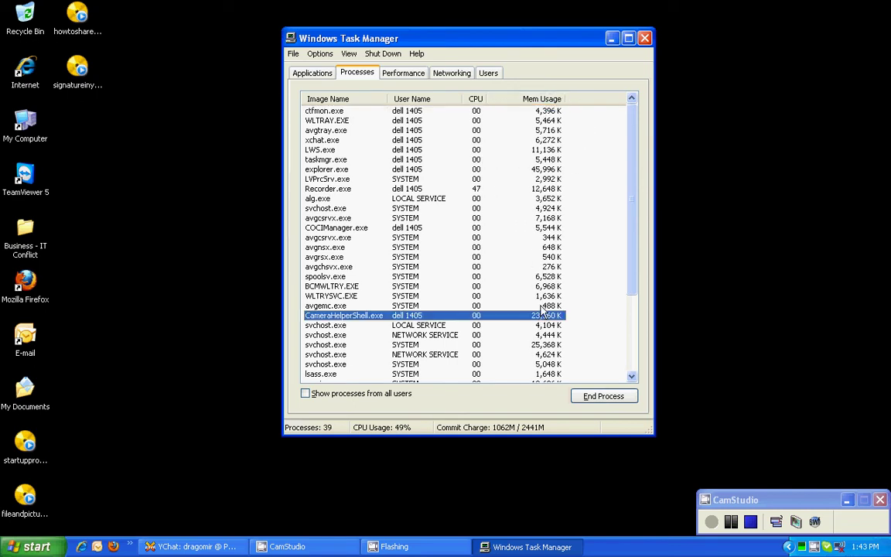
click(547, 344)
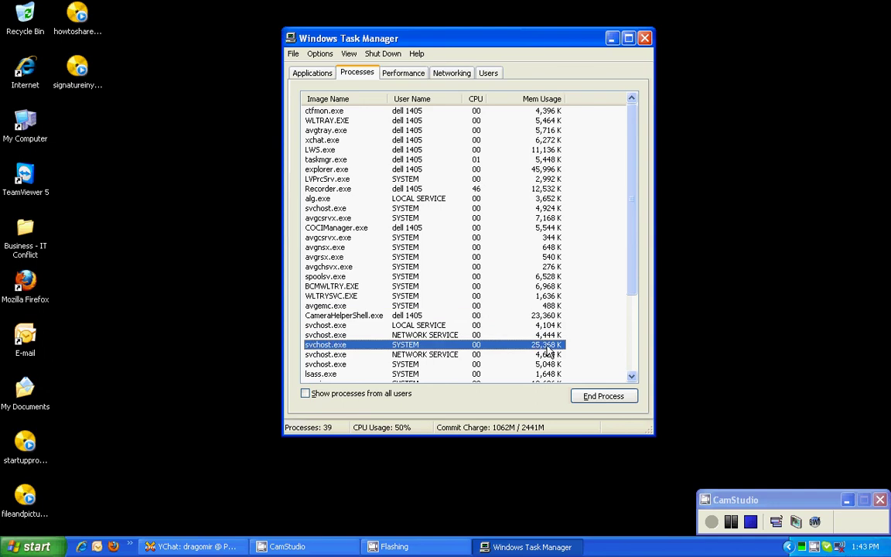
scroll(547, 348, down, 2)
scroll(548, 350, down, 2)
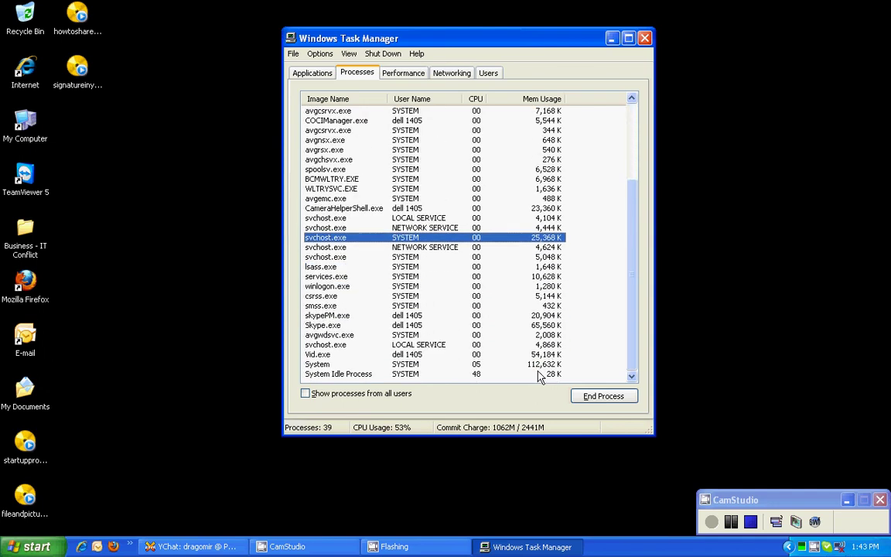
click(543, 366)
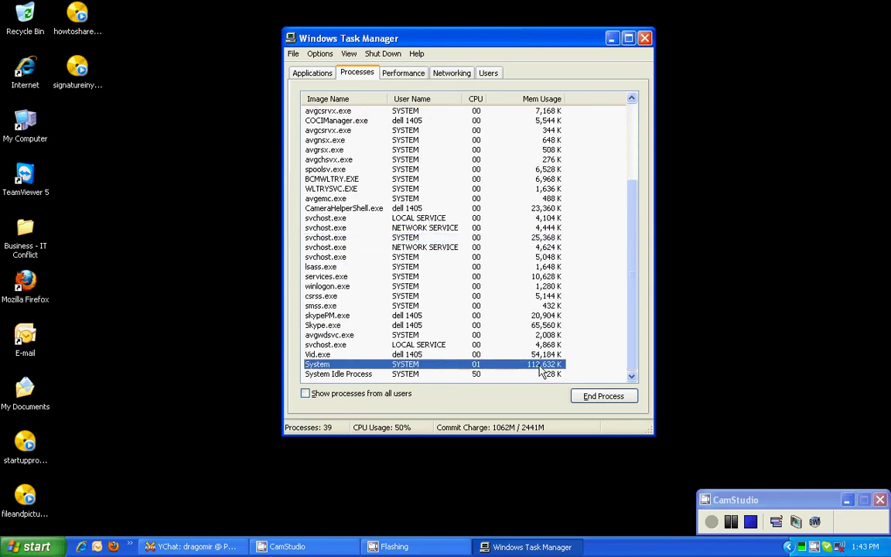
click(528, 335)
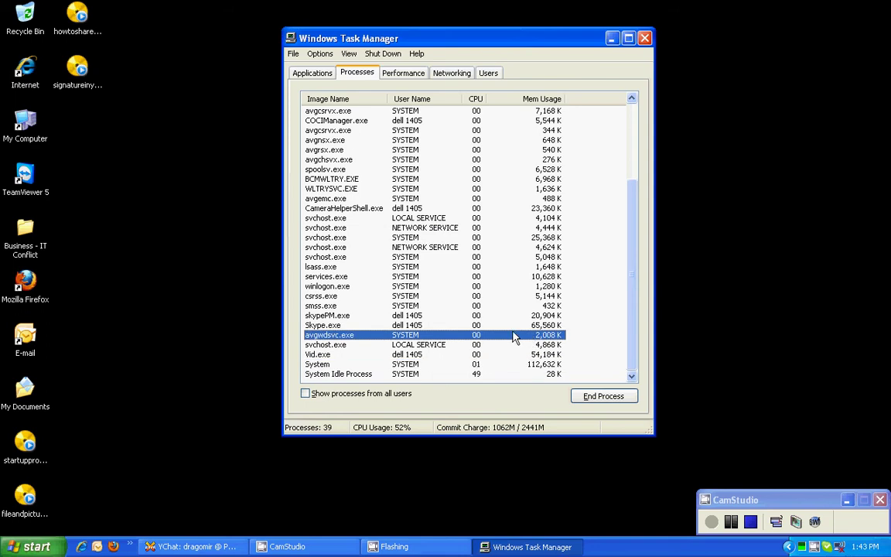
click(483, 325)
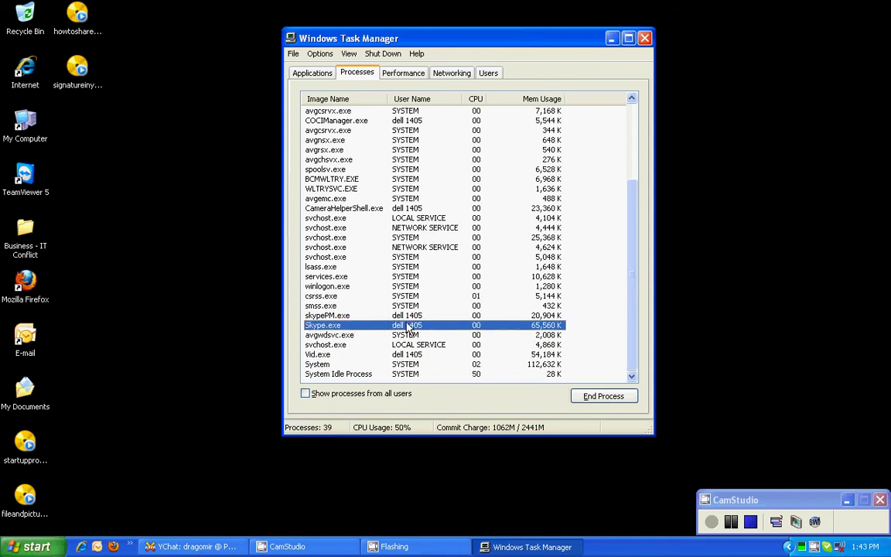
- End the Skype.exe process, confirming the termination warning
click(626, 405)
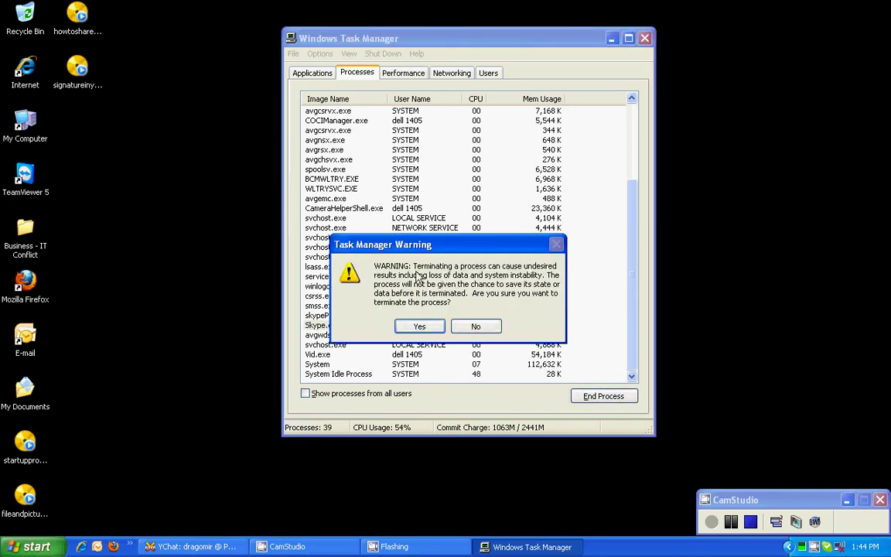
drag(436, 254, 249, 217)
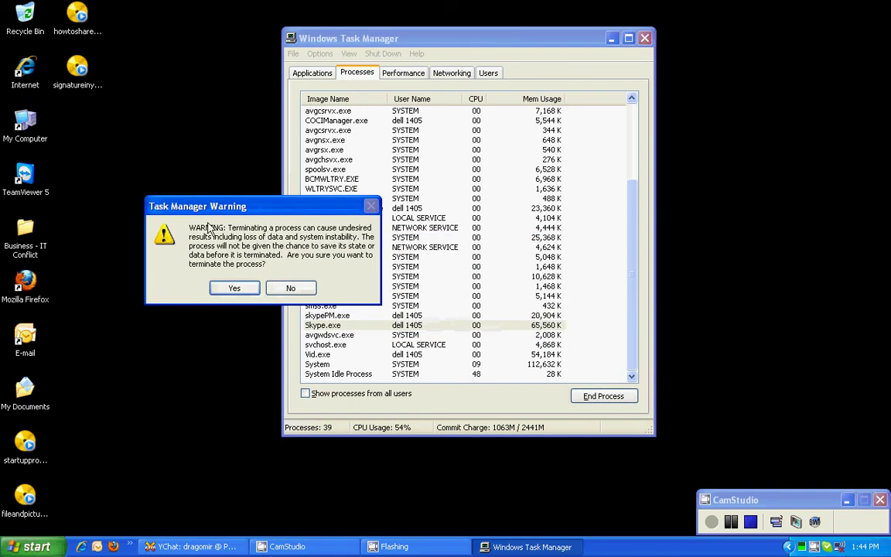
click(234, 288)
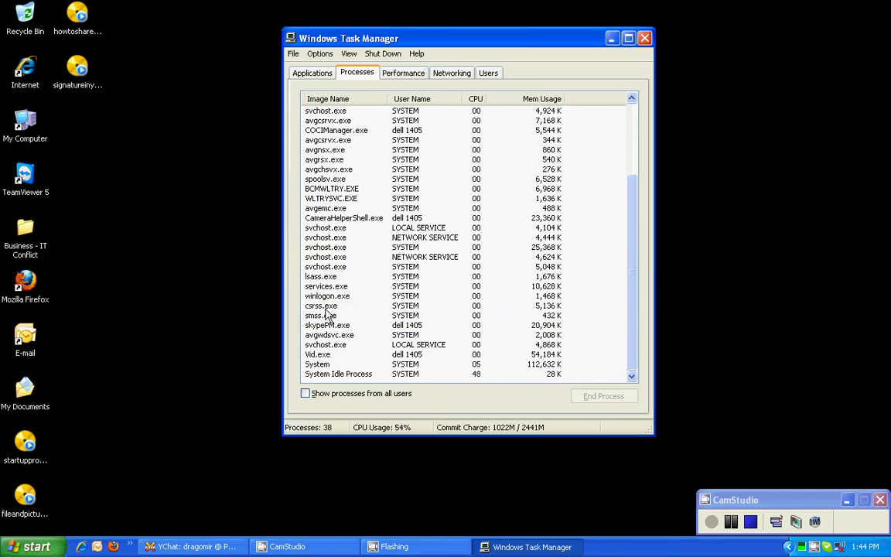
- Select skypePM.exe and the NETWORK SERVICE svchost.exe, then scroll to the top of the list
click(325, 323)
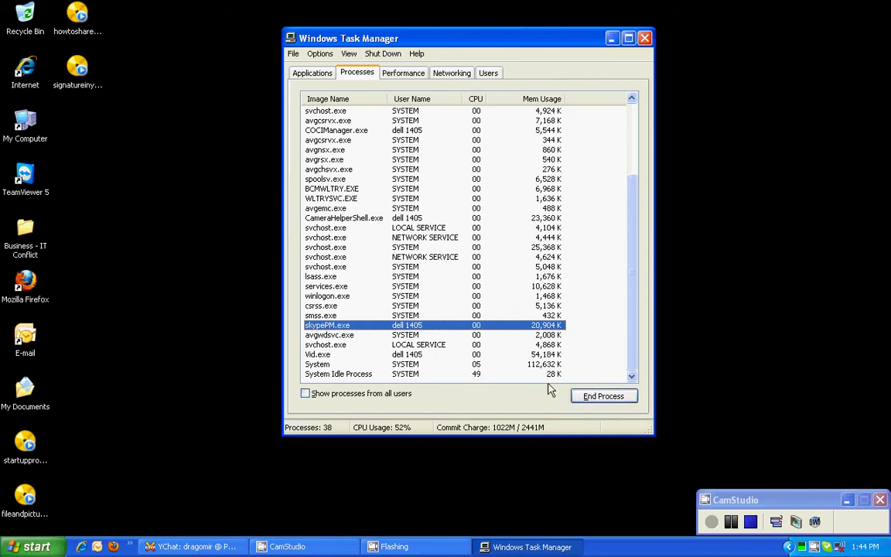
click(391, 257)
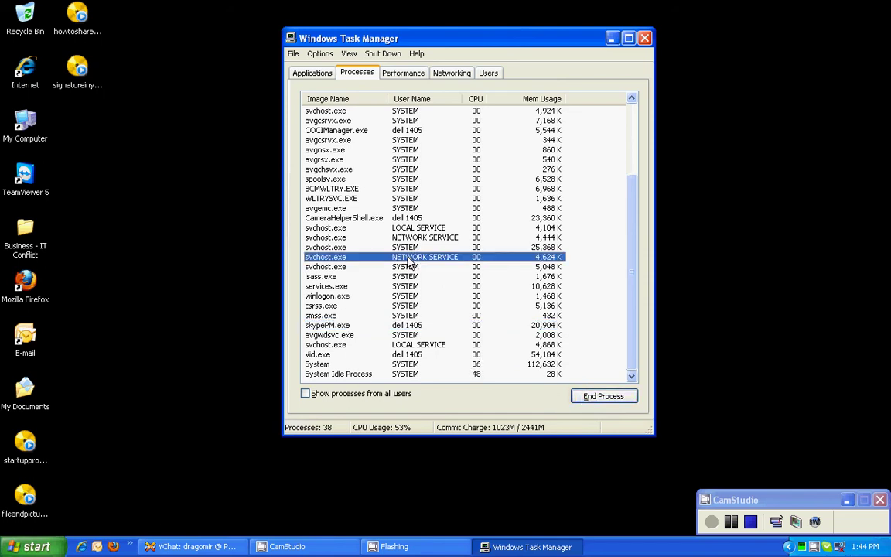
scroll(429, 329, up, 2)
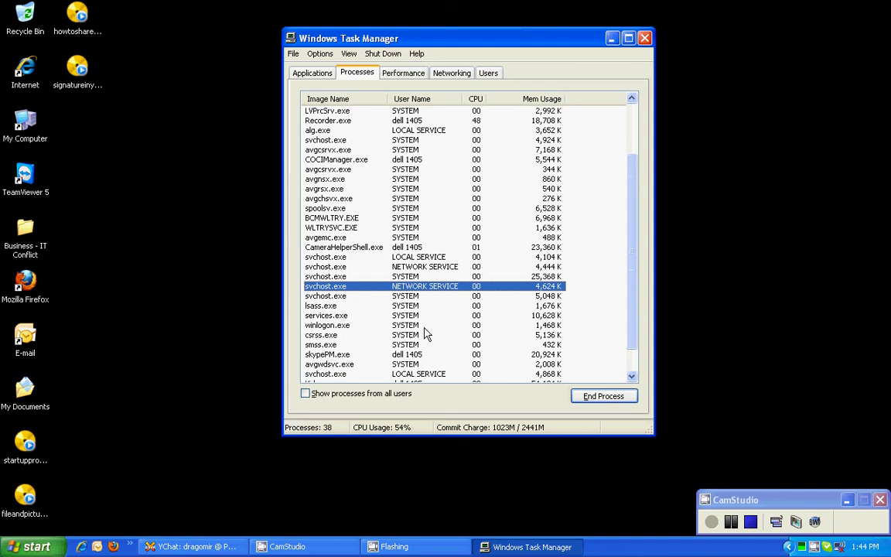
scroll(426, 333, up, 1)
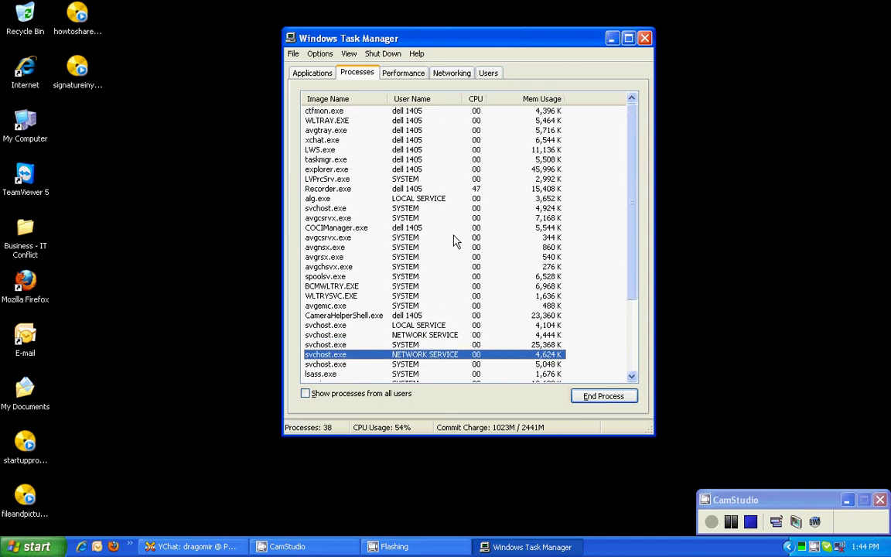
- Show the Performance view with CPU near 55% and commit charge 1035M of 2441M
click(414, 75)
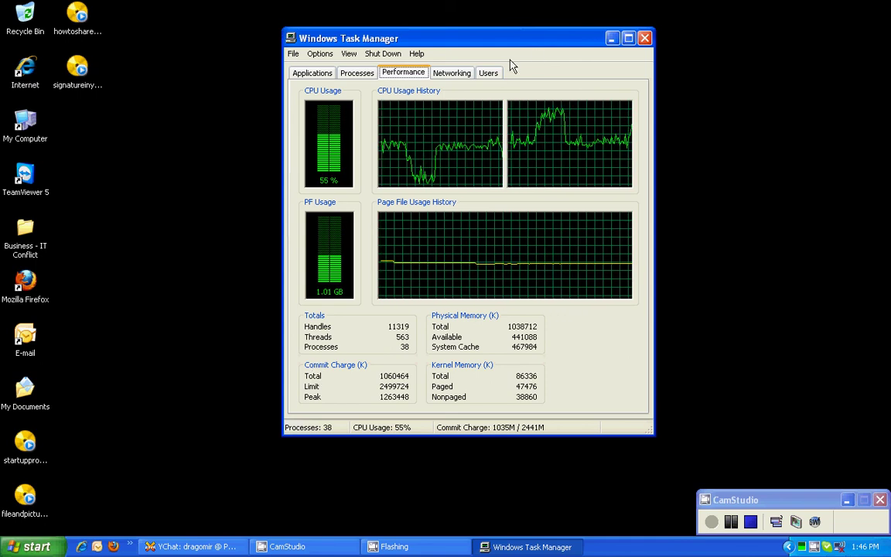
- Show the Networking view, widen Adapter Name, and select each of the three adapters
click(464, 74)
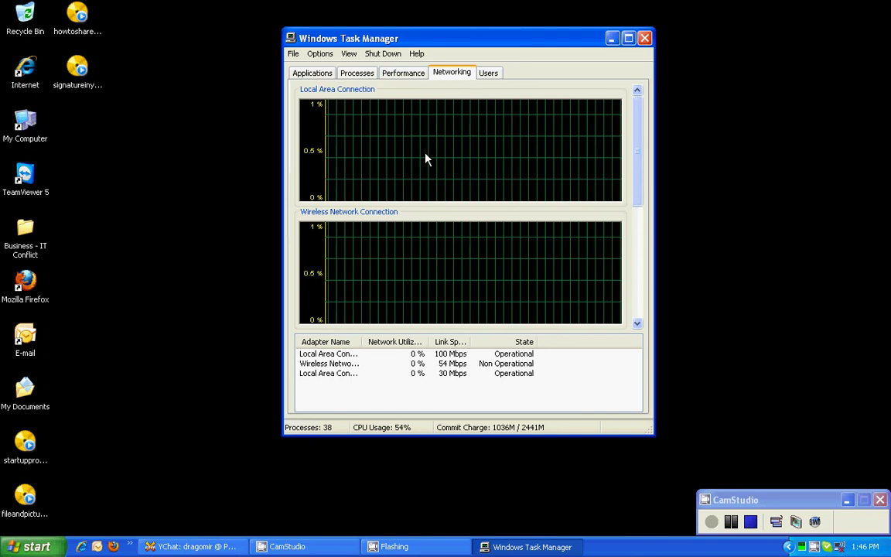
drag(363, 341, 399, 341)
click(369, 354)
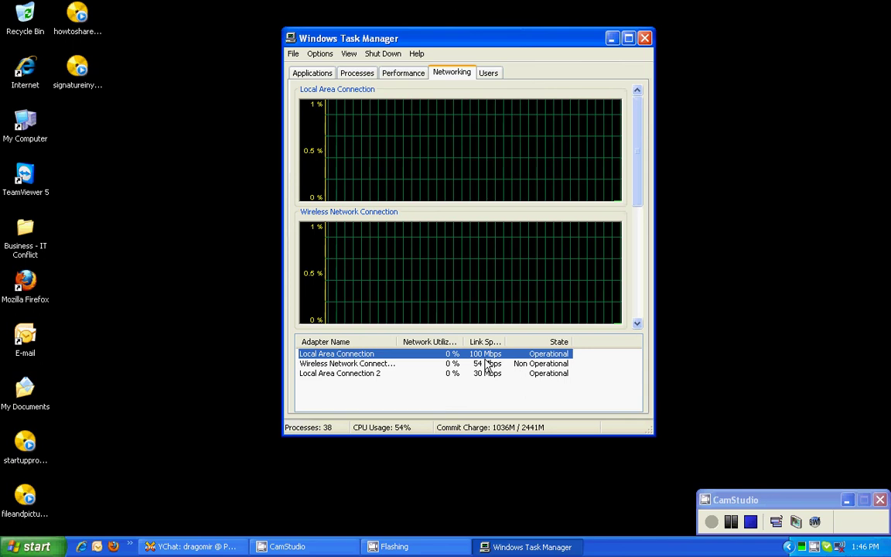
click(402, 365)
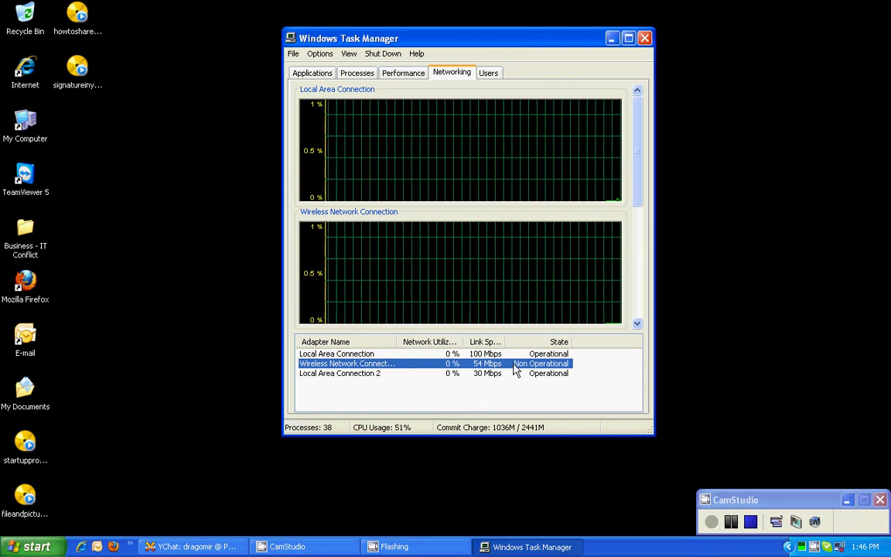
click(469, 376)
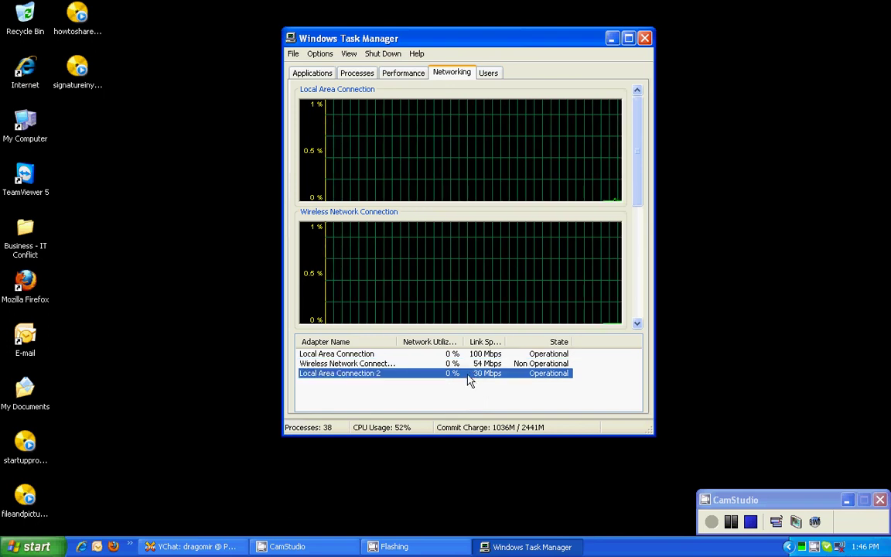
click(515, 364)
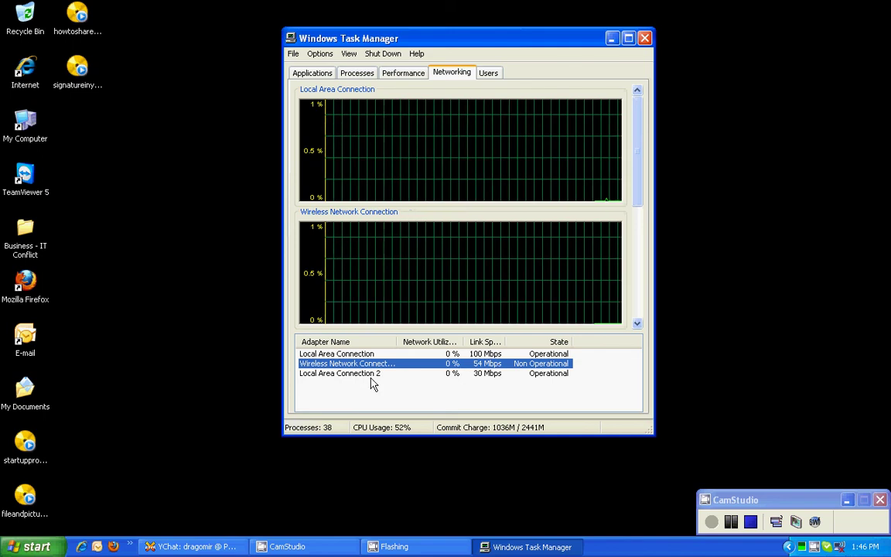
click(550, 355)
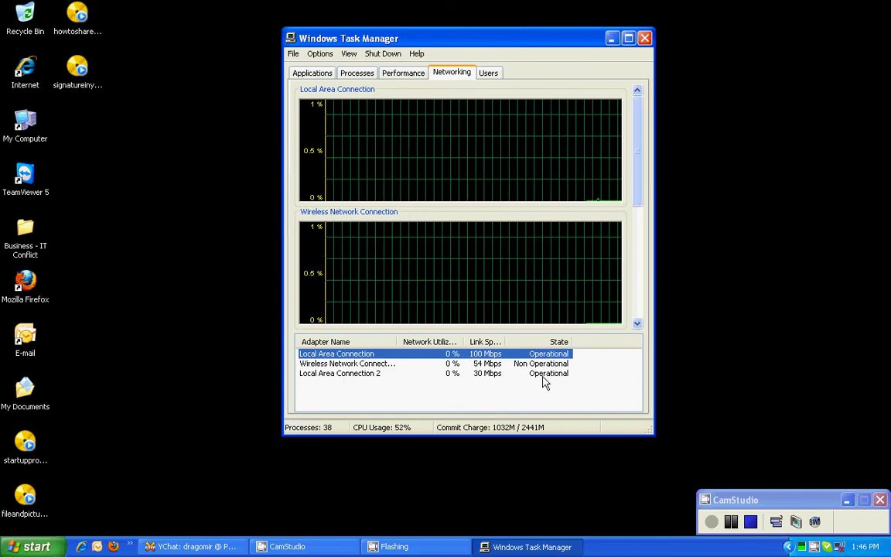
- Show the Users view and repeatedly select and deselect the single Active console session
click(500, 77)
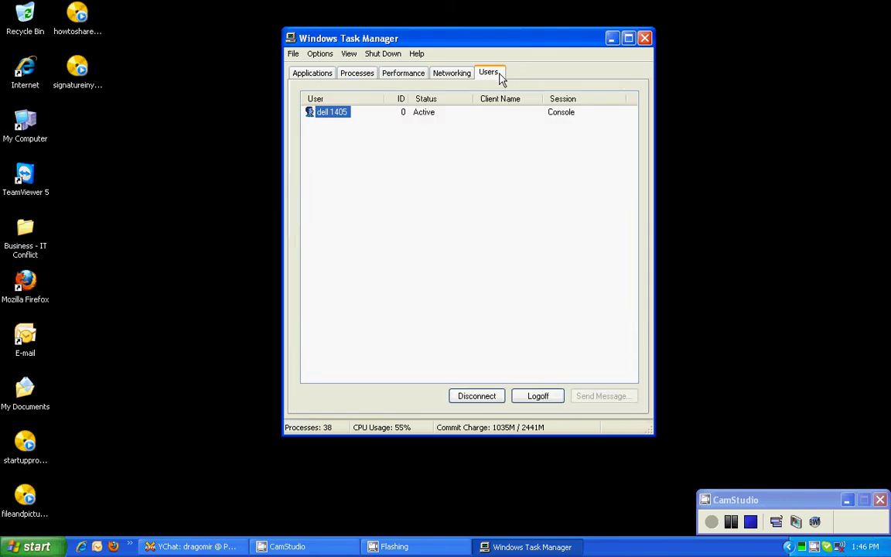
click(485, 194)
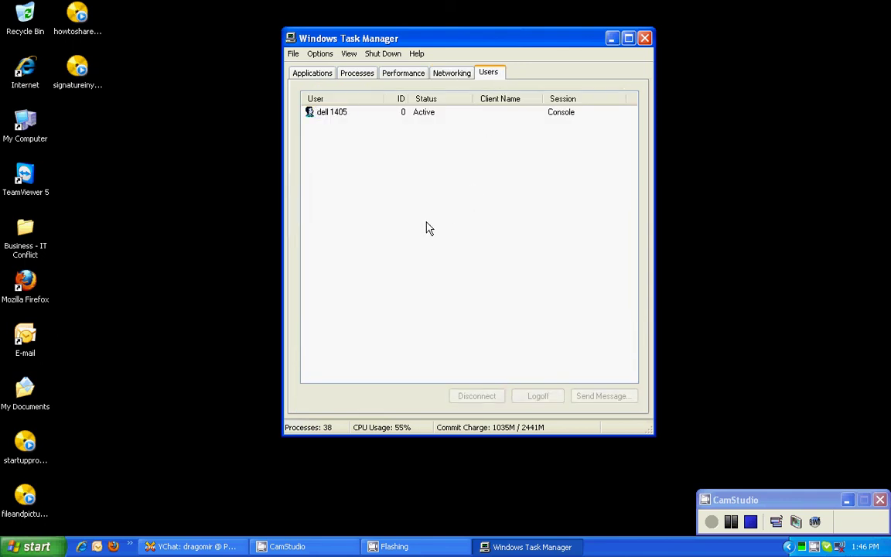
click(330, 116)
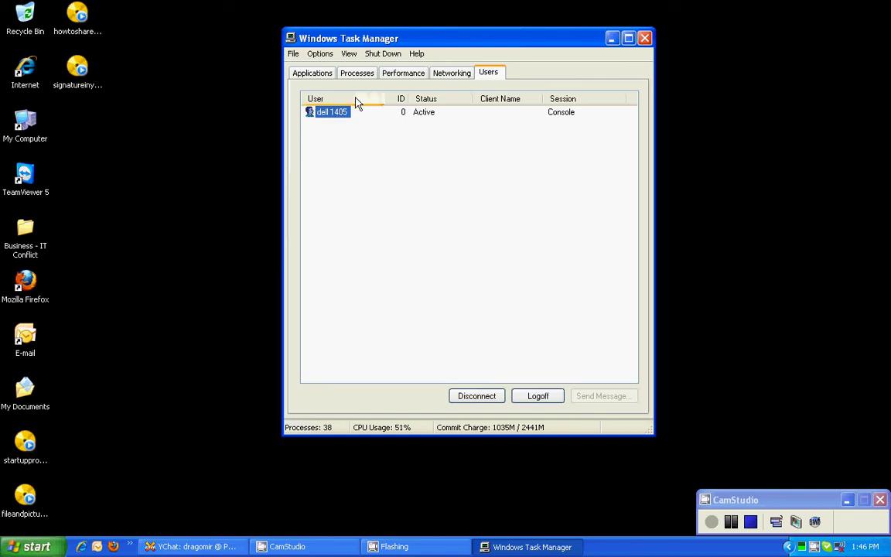
click(337, 212)
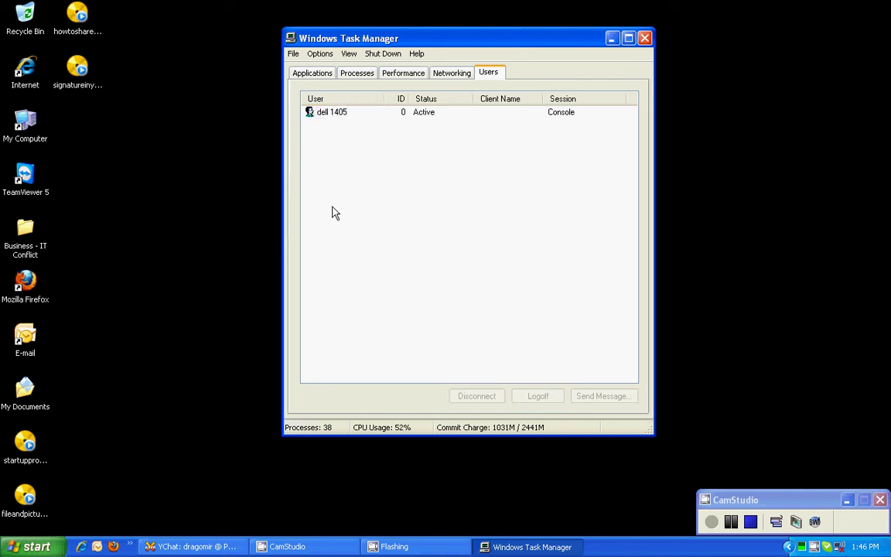
click(333, 116)
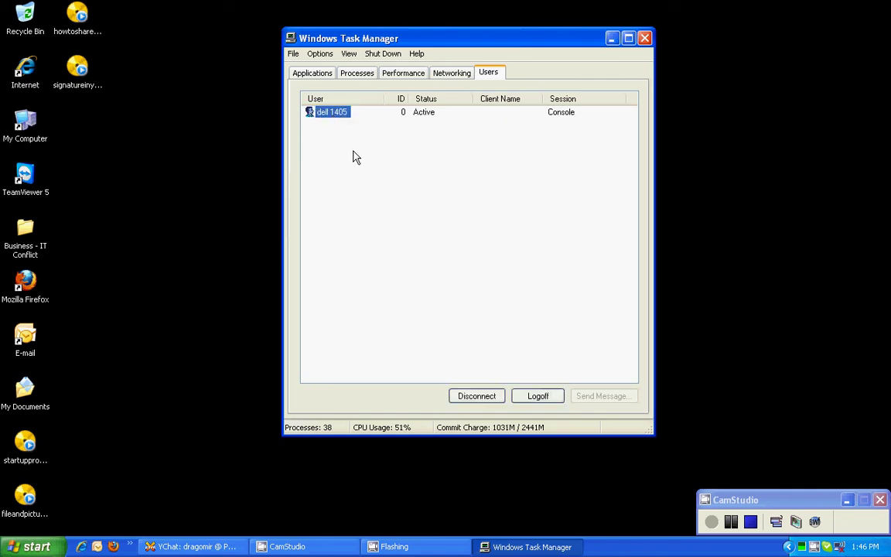
click(366, 188)
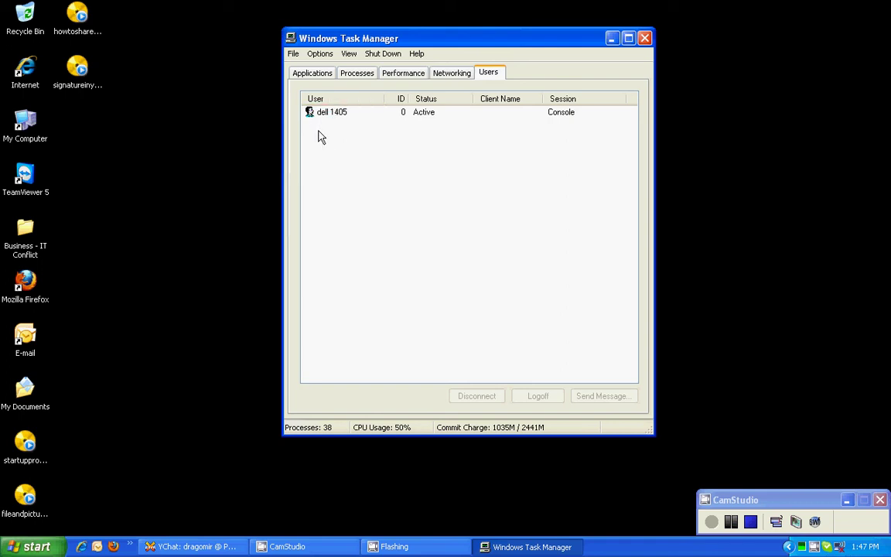
click(345, 116)
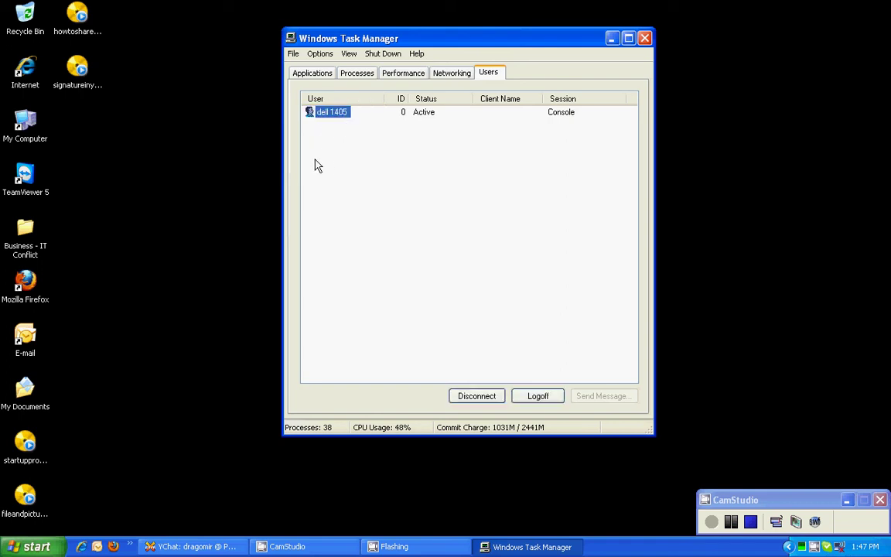
click(314, 164)
click(321, 114)
click(396, 221)
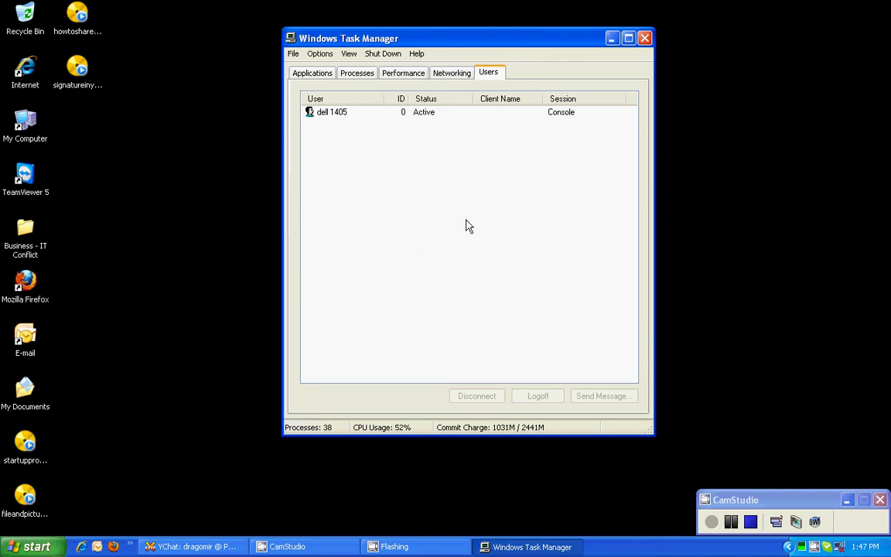
click(323, 76)
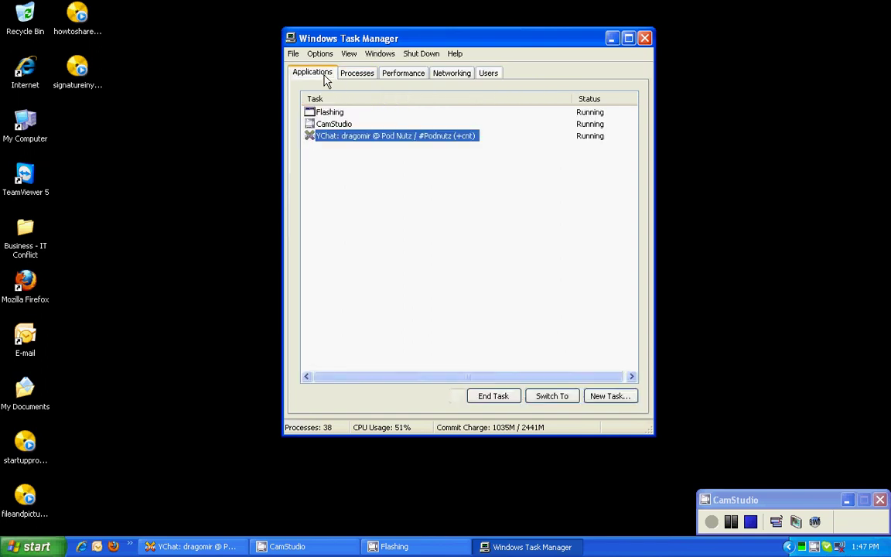
click(364, 72)
click(374, 70)
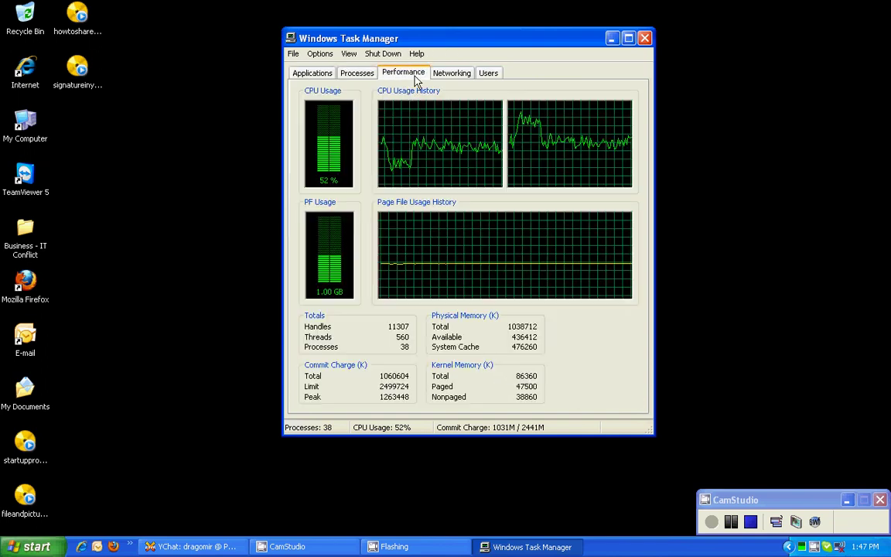
click(491, 75)
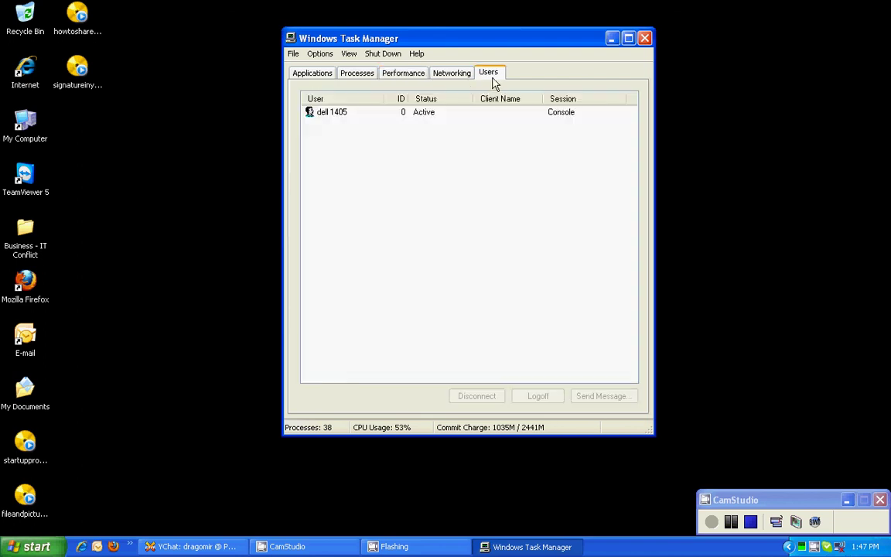
click(464, 75)
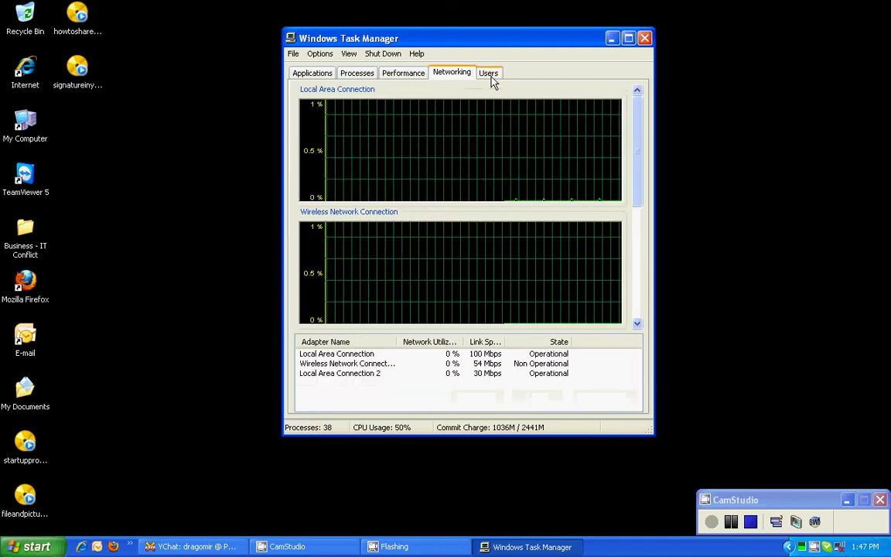
click(490, 78)
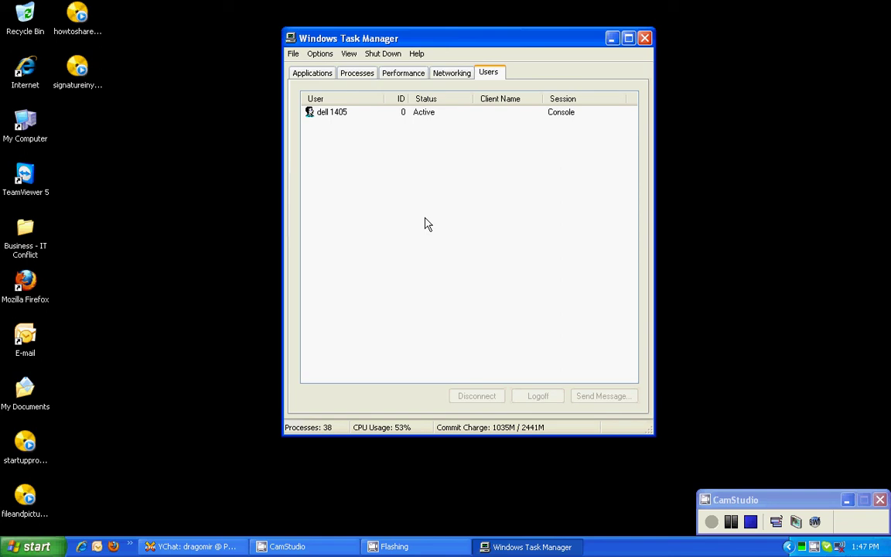
- Return to the Applications list, select CamStudio, then clear the selection
click(318, 75)
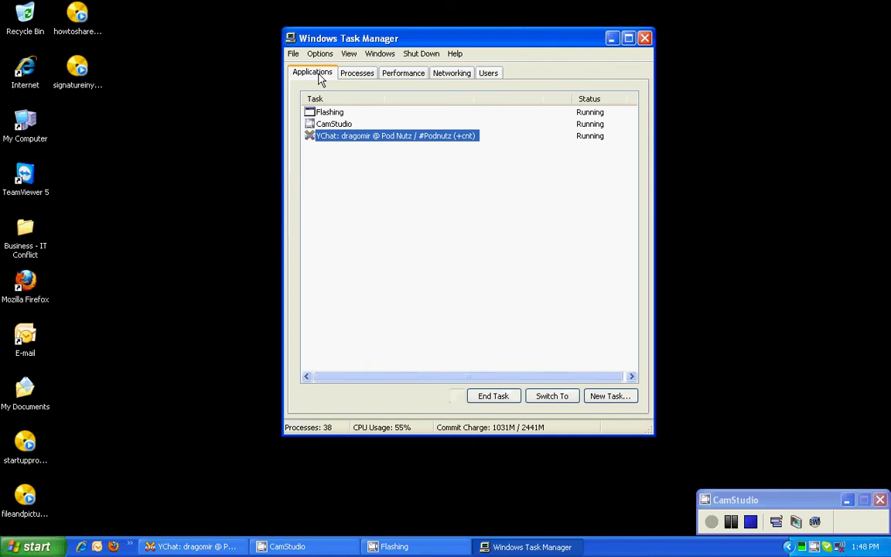
click(339, 124)
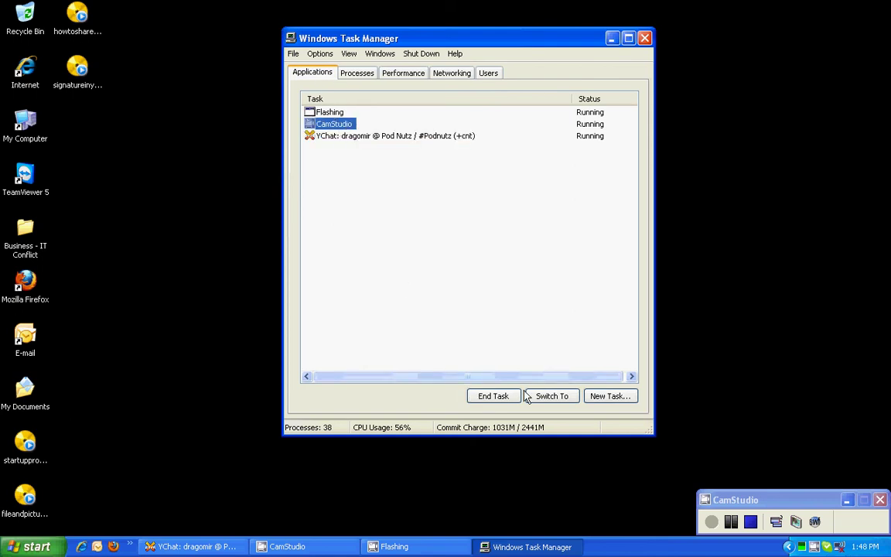
click(419, 268)
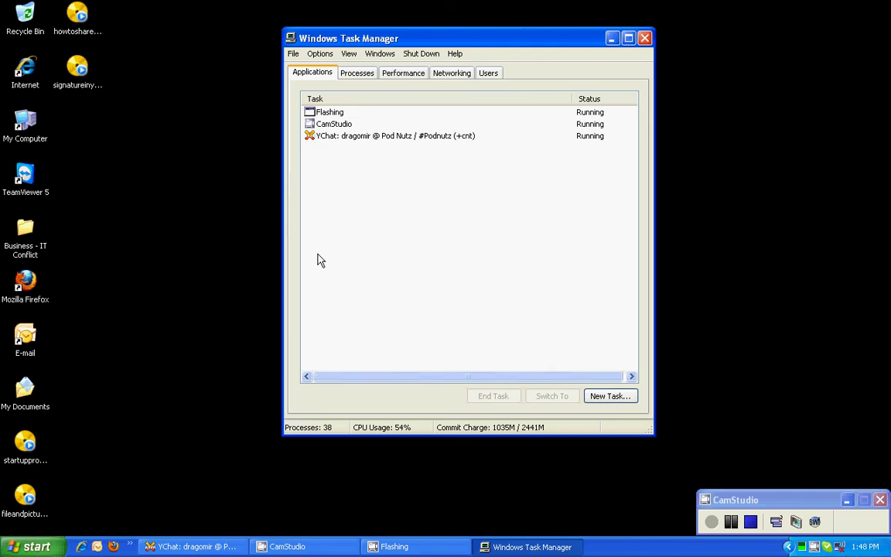
- Close Task Manager with its title-bar X, leaving the ITConflict desktop
click(646, 39)
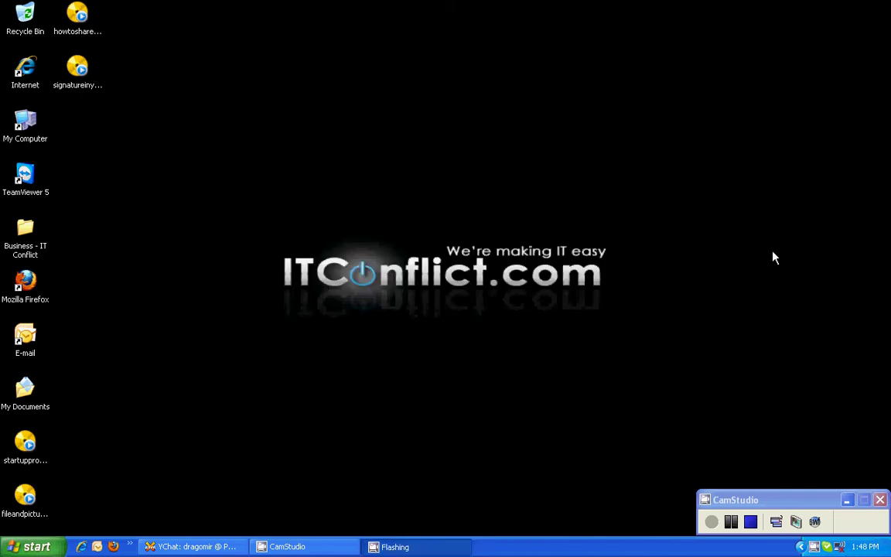